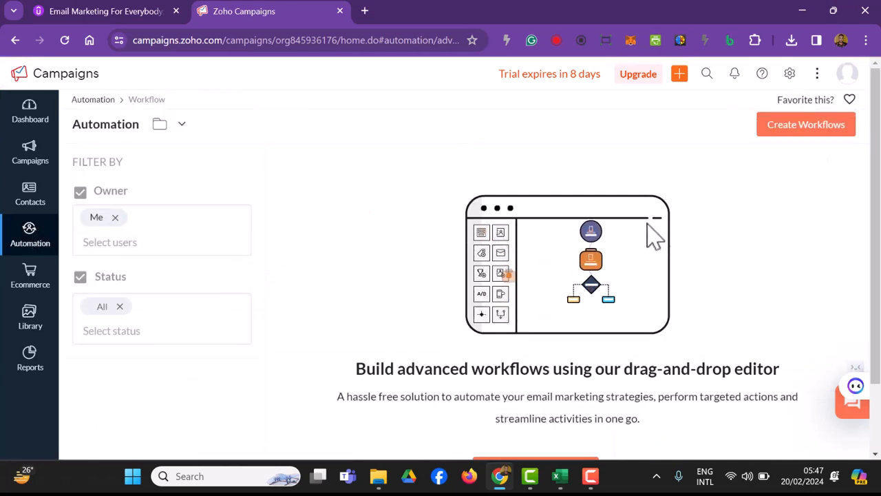
# Start creating a new automation workflow and check which items the quick-create list offers
pyautogui.scroll(-1, 682, 265)
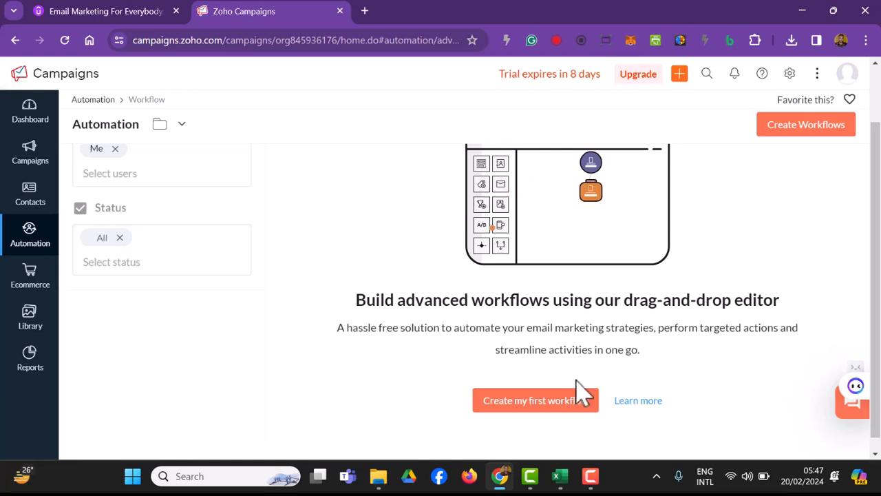
pyautogui.click(810, 137)
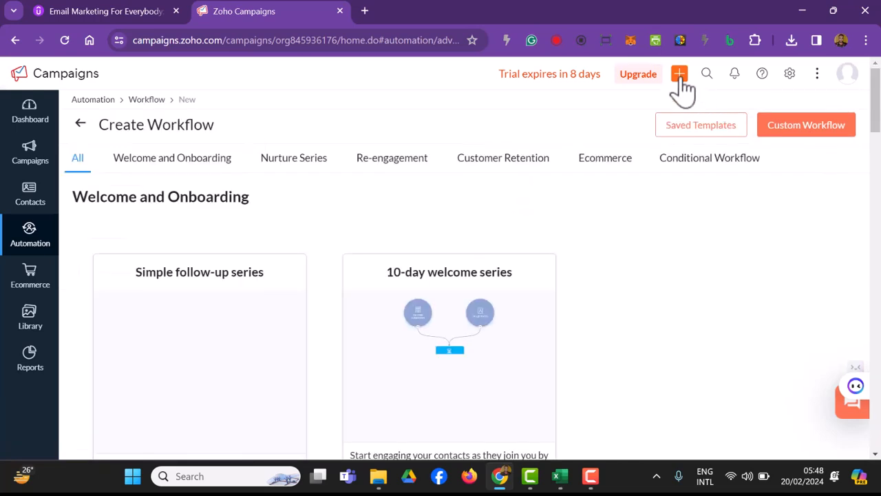
pyautogui.click(681, 76)
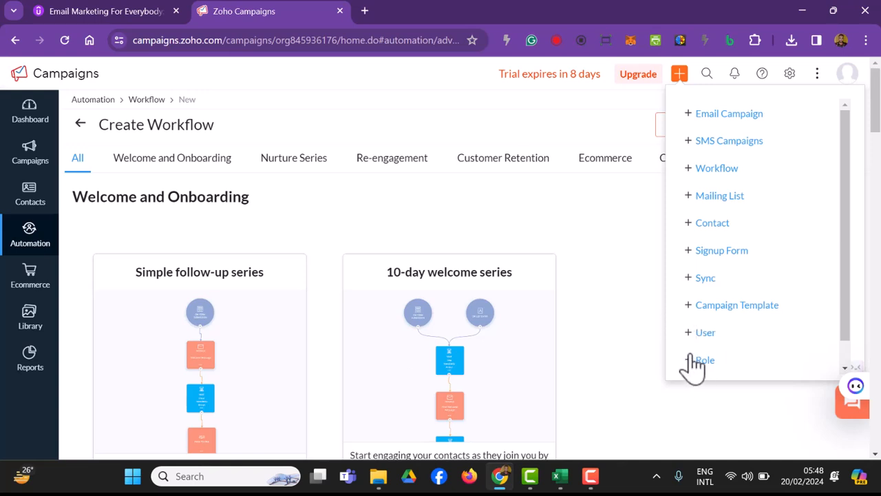
pyautogui.click(604, 267)
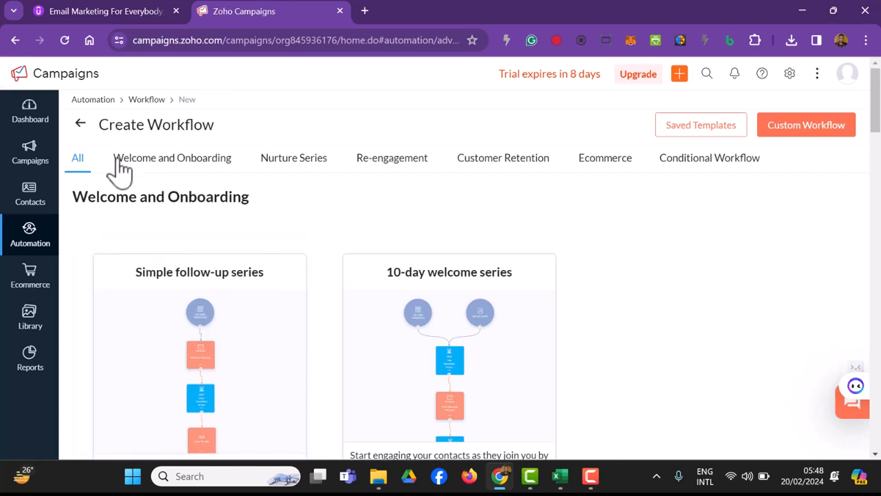
# Examine the workflow template gallery from Welcome and Onboarding through Conditional Workflow
pyautogui.scroll(-4, 216, 221)
pyautogui.scroll(2, 213, 212)
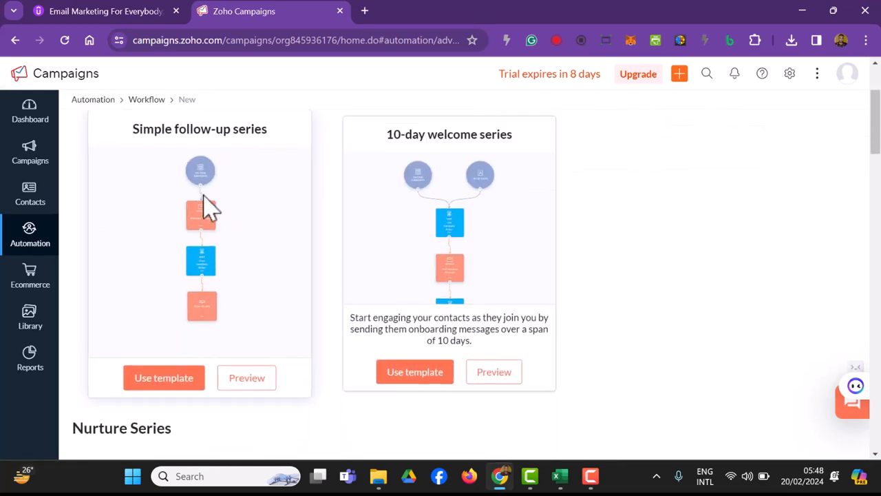
pyautogui.scroll(-2, 226, 385)
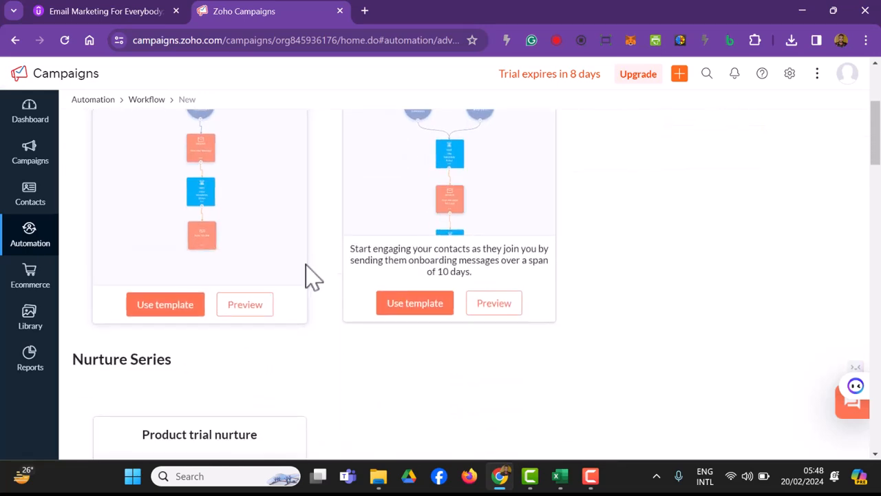
pyautogui.scroll(3, 310, 289)
pyautogui.scroll(-5, 379, 365)
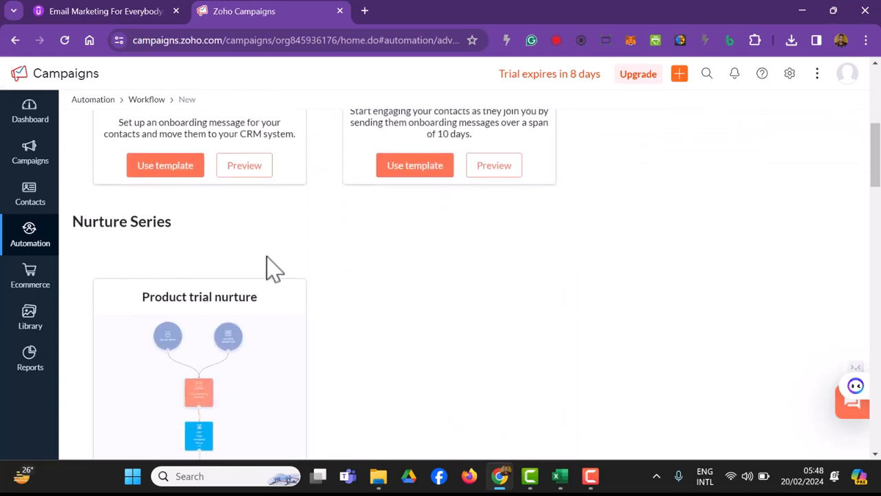
pyautogui.scroll(-5, 362, 280)
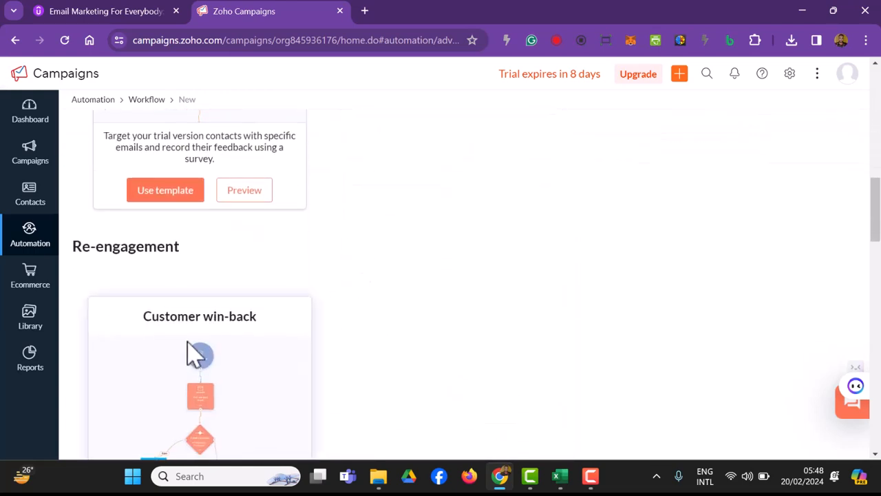
pyautogui.scroll(-9, 196, 355)
pyautogui.scroll(-8, 262, 348)
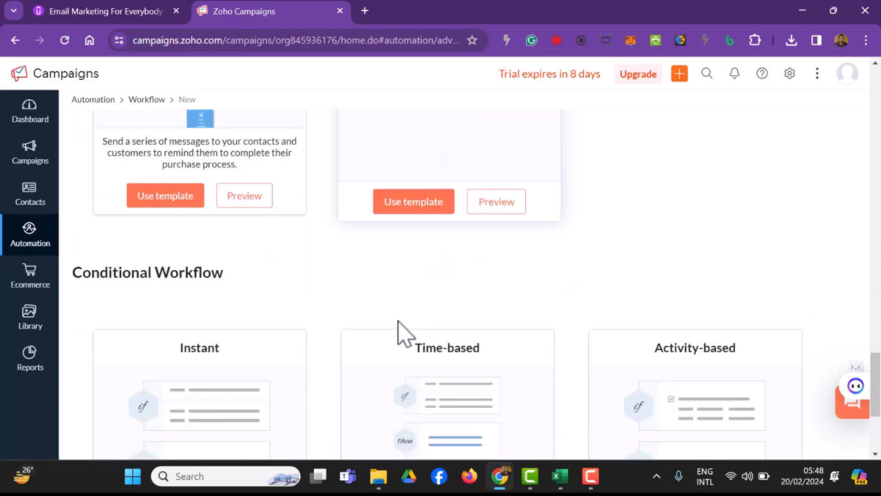
pyautogui.scroll(-2, 406, 332)
pyautogui.scroll(-1, 438, 320)
pyautogui.scroll(5, 441, 310)
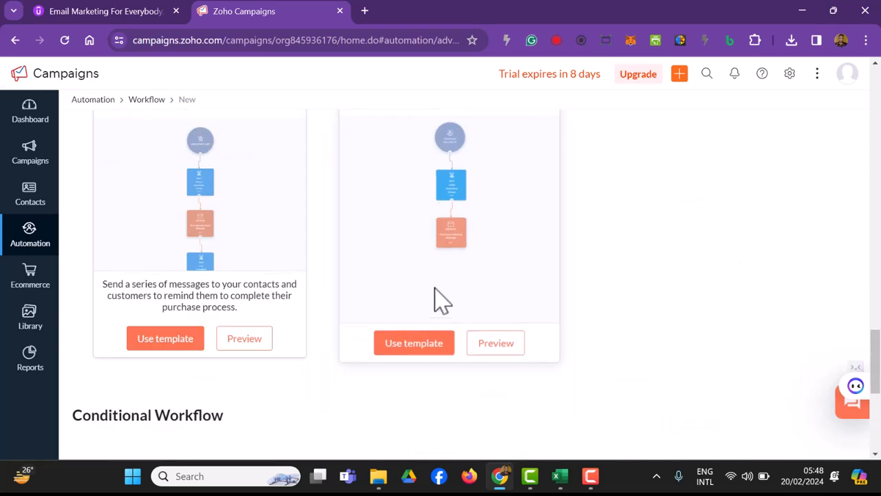
pyautogui.scroll(20, 434, 292)
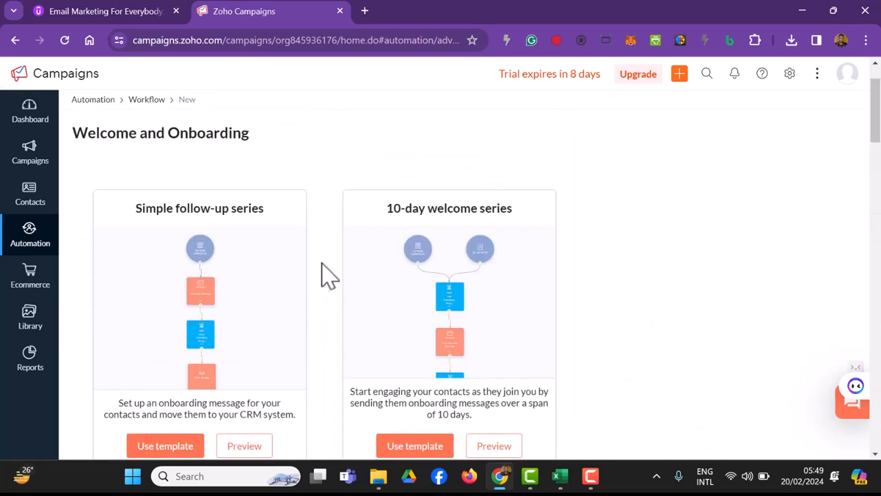
# Create the workflow from the Simple follow-up series template under Welcome and Onboarding
pyautogui.scroll(-1, 197, 282)
pyautogui.scroll(2, 221, 320)
pyautogui.scroll(-2, 181, 361)
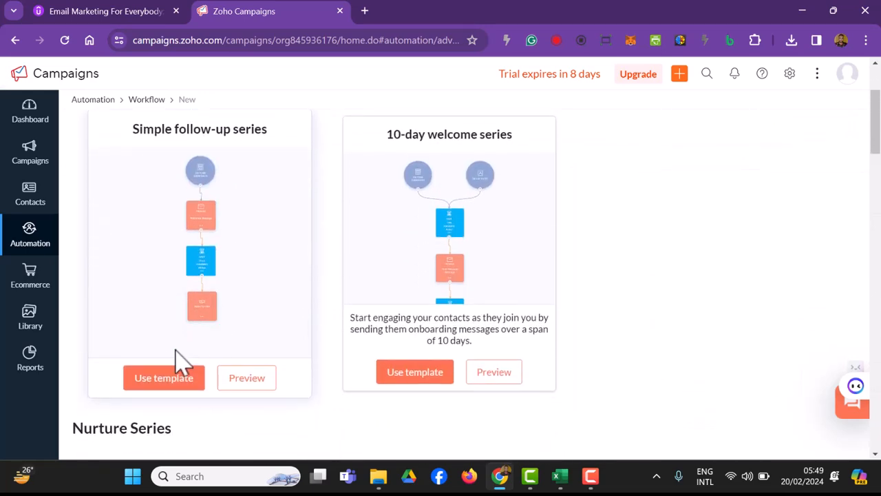
pyautogui.click(178, 385)
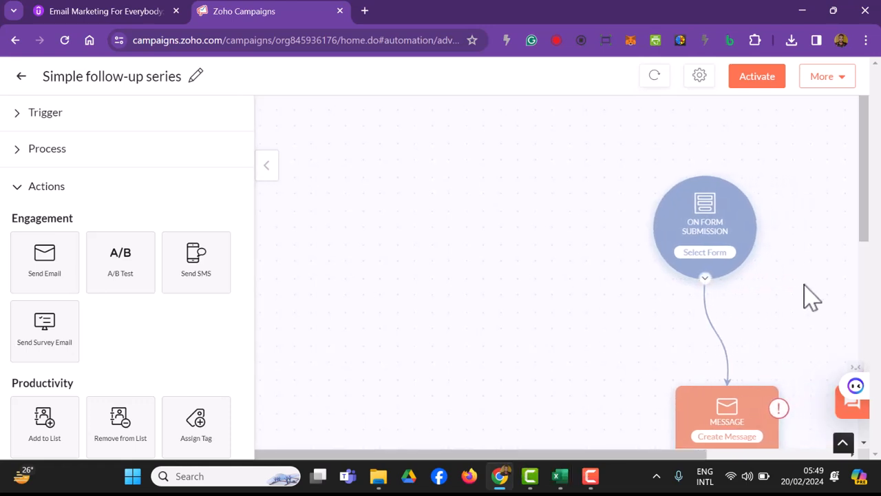
# Configure the On Form Submission trigger to fire on any signup form and save it
pyautogui.click(705, 254)
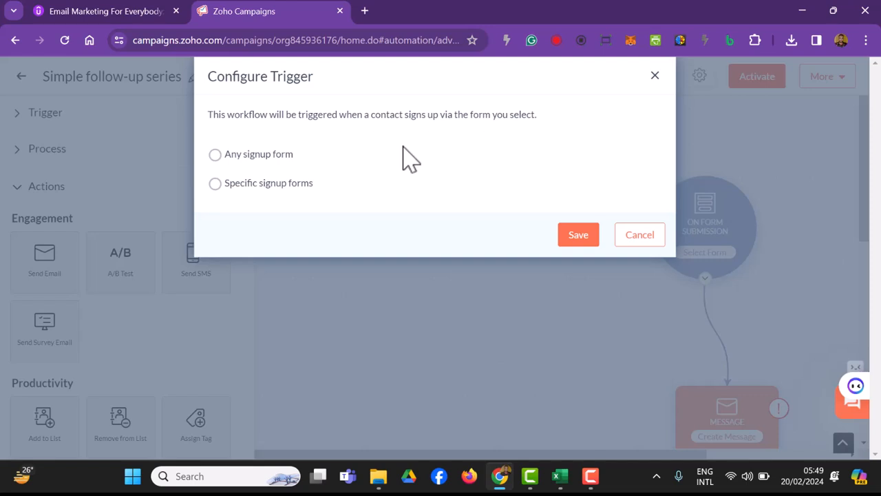
pyautogui.click(215, 155)
pyautogui.click(220, 186)
pyautogui.click(246, 220)
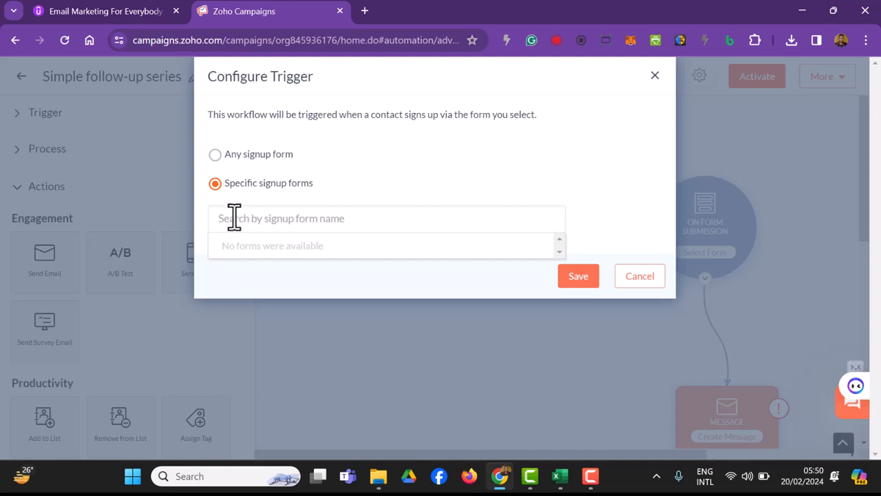
pyautogui.click(216, 155)
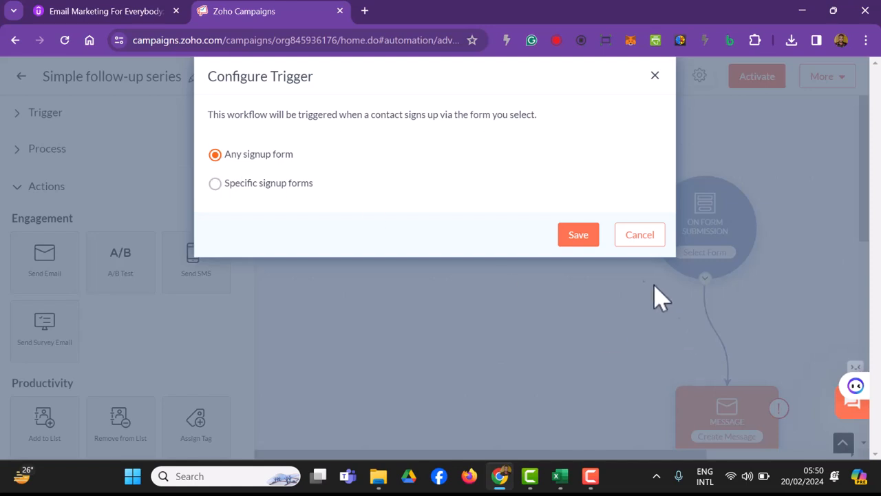
pyautogui.click(582, 238)
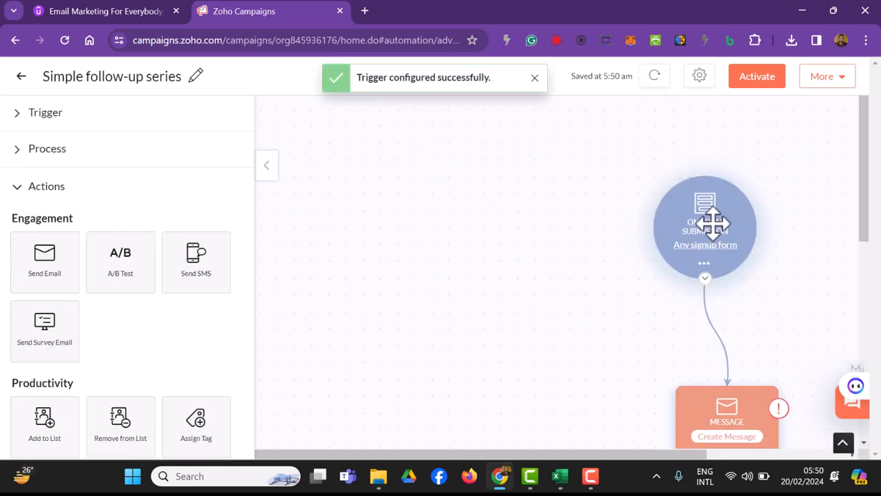
# Review the workflow's message, wait and push-to-CRM blocks, and the additional options for the whole workflow
pyautogui.moveTo(867, 219); pyautogui.dragTo(868, 291)
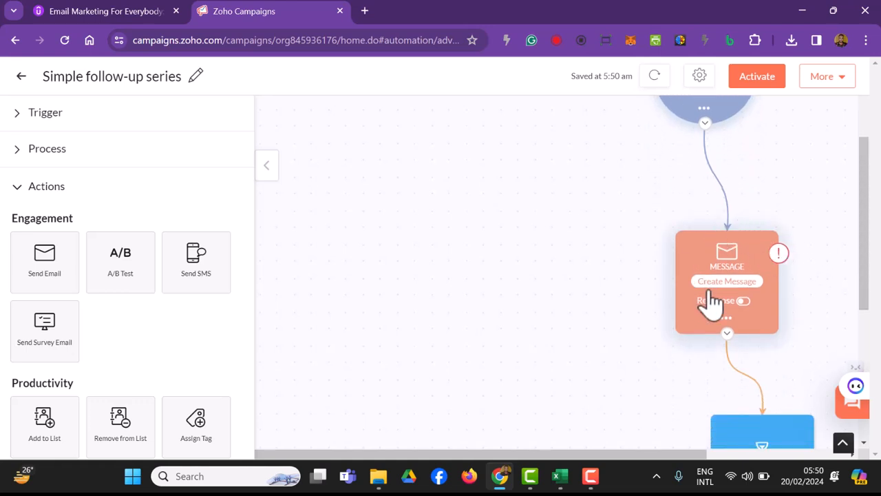
pyautogui.moveTo(753, 315); pyautogui.dragTo(722, 171)
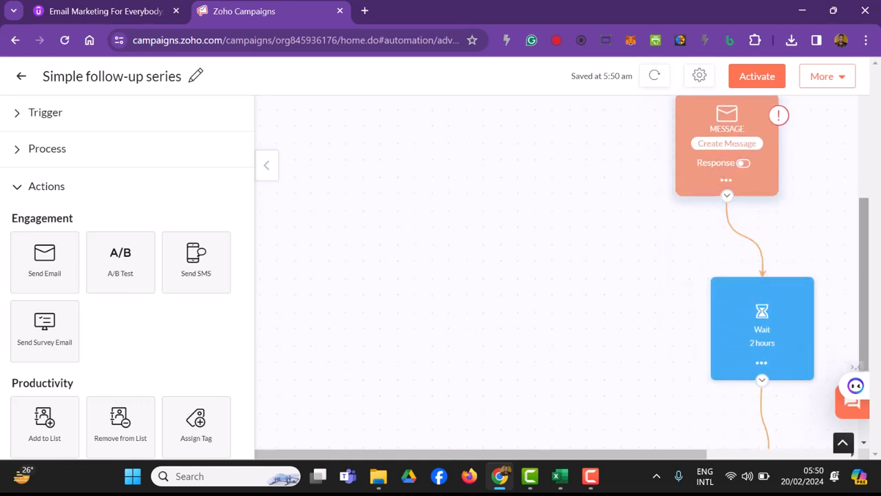
pyautogui.scroll(-2, 765, 362)
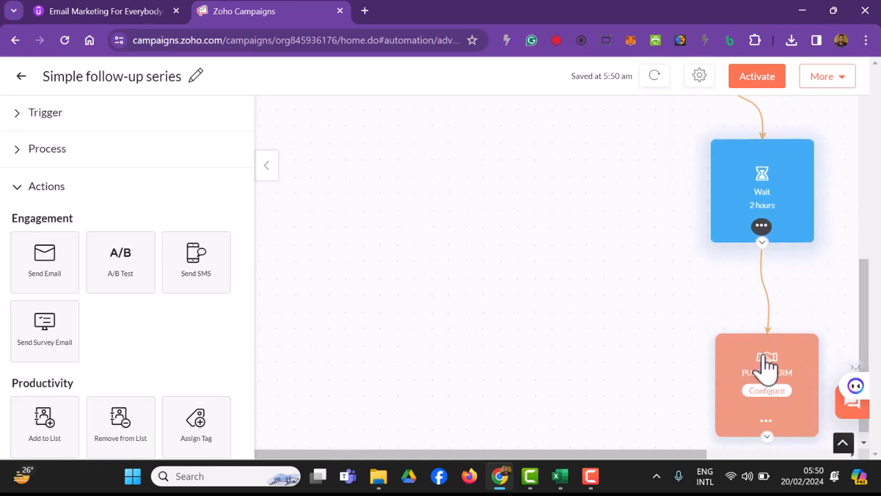
pyautogui.scroll(-1, 799, 351)
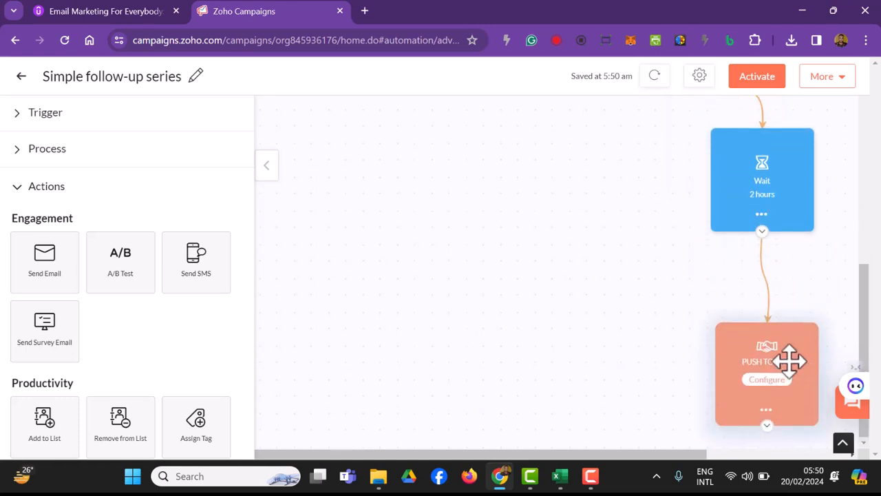
pyautogui.scroll(5, 807, 398)
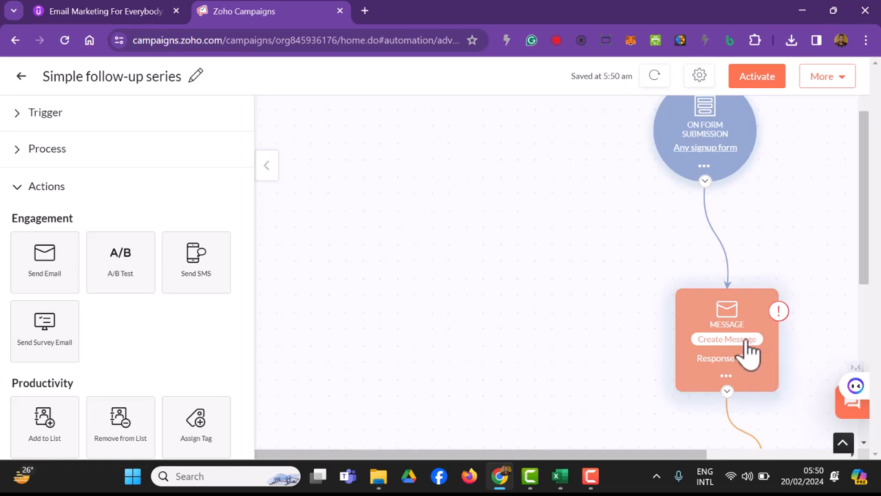
pyautogui.scroll(2, 749, 351)
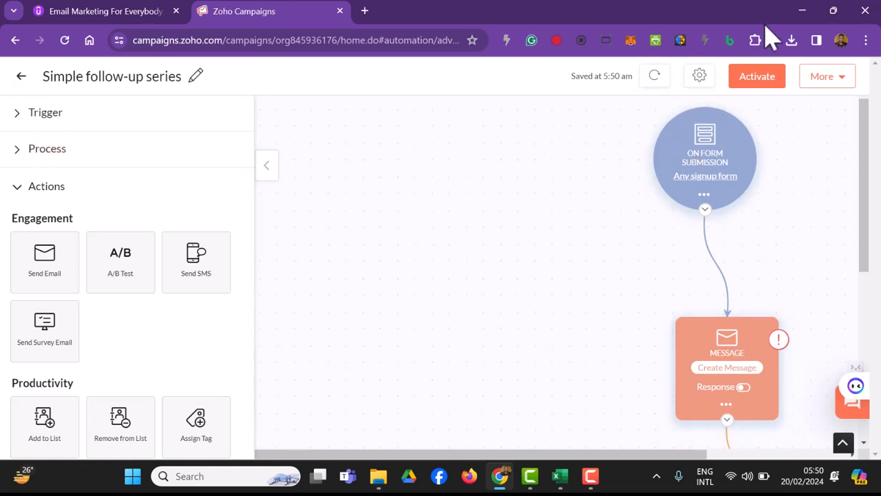
pyautogui.click(851, 89)
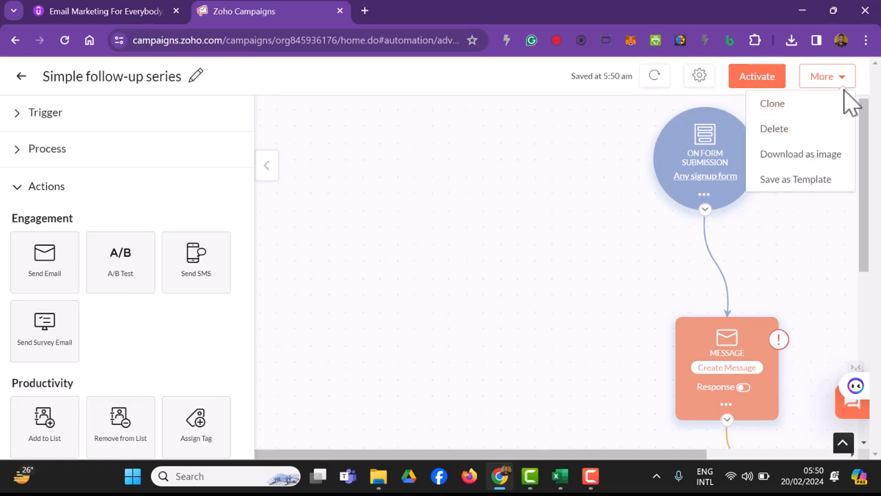
# Examine the available trigger, process and action elements, including the Zoho CRM actions, for building the workflow
pyautogui.click(24, 118)
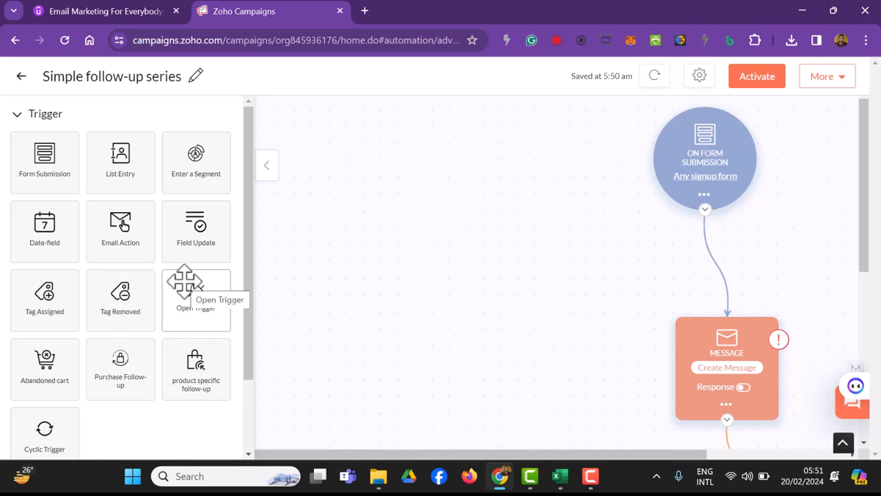
pyautogui.scroll(-2, 187, 335)
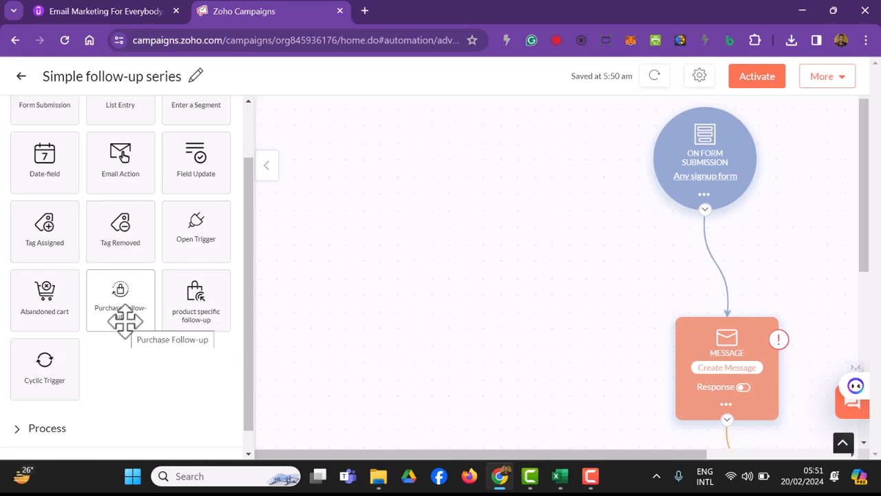
pyautogui.scroll(2, 137, 376)
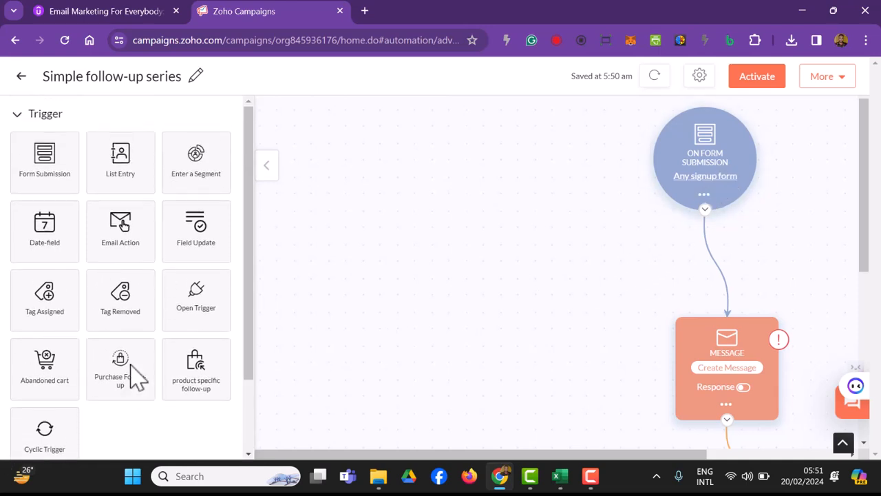
pyautogui.click(18, 118)
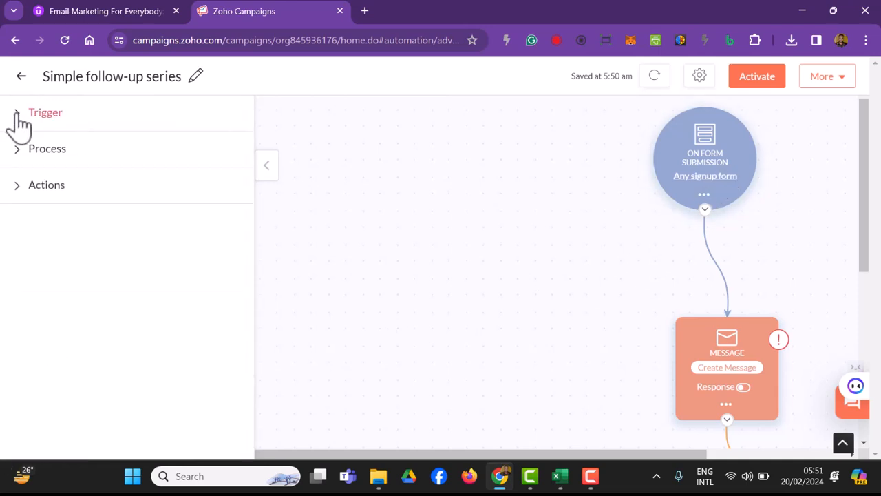
pyautogui.click(17, 159)
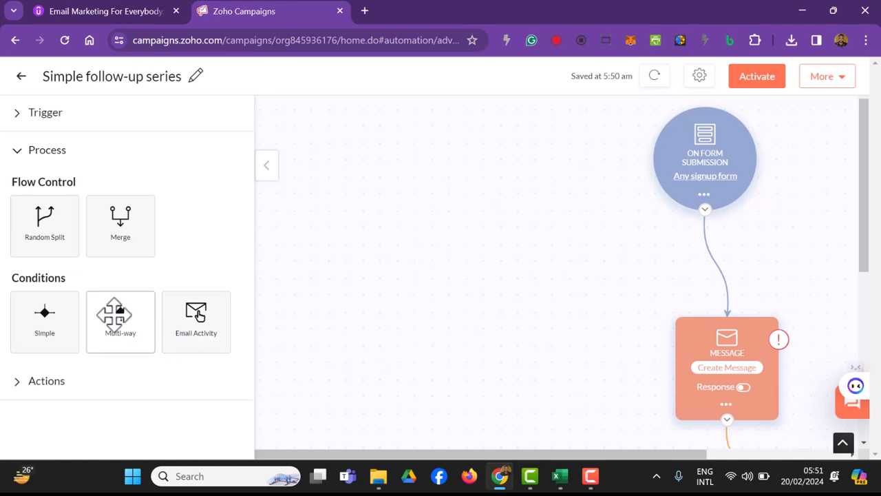
pyautogui.click(20, 153)
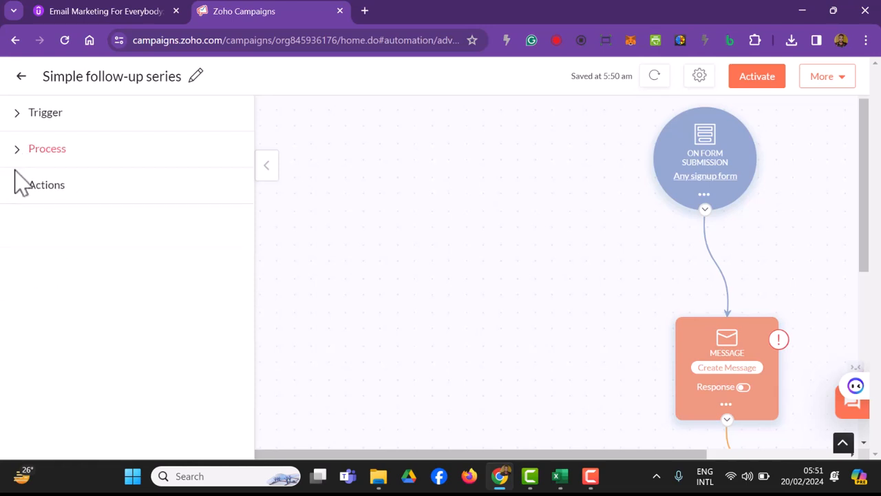
pyautogui.click(15, 188)
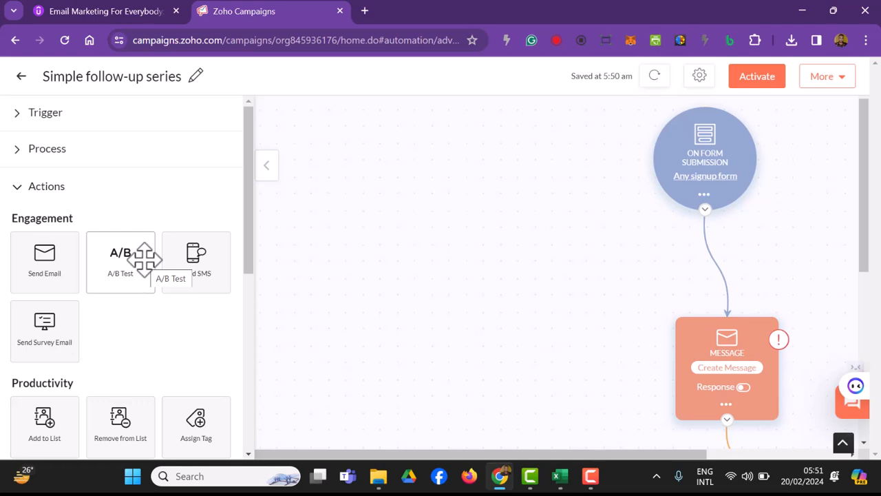
pyautogui.scroll(-1, 69, 303)
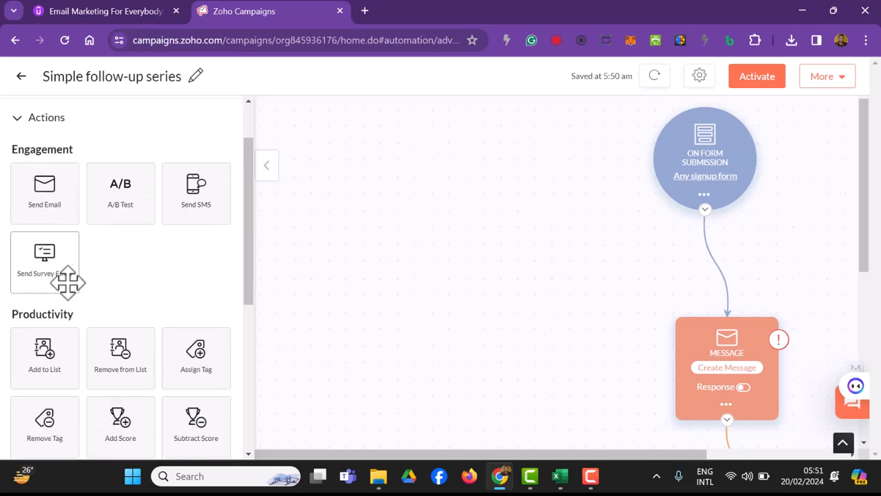
pyautogui.scroll(-1, 128, 297)
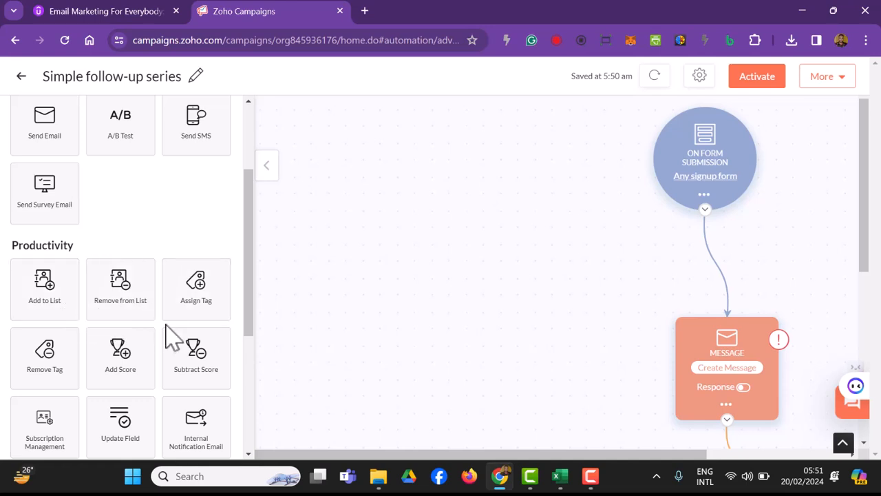
pyautogui.scroll(-3, 166, 322)
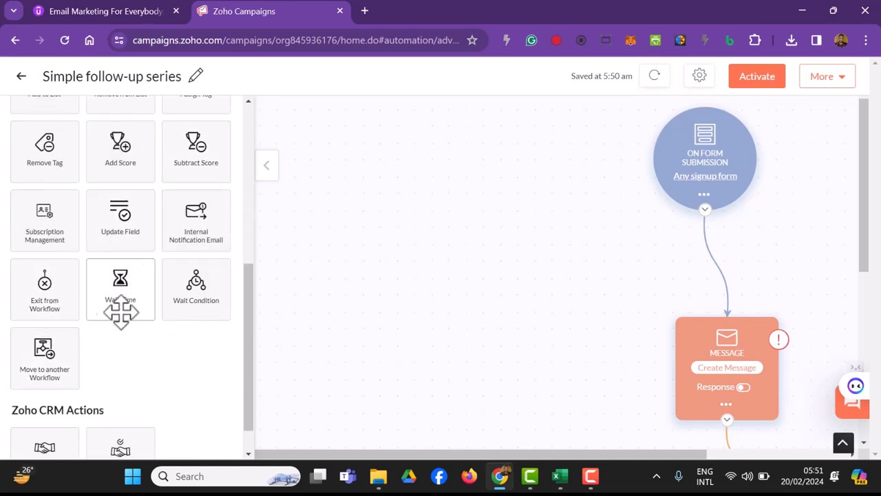
pyautogui.scroll(-1, 129, 308)
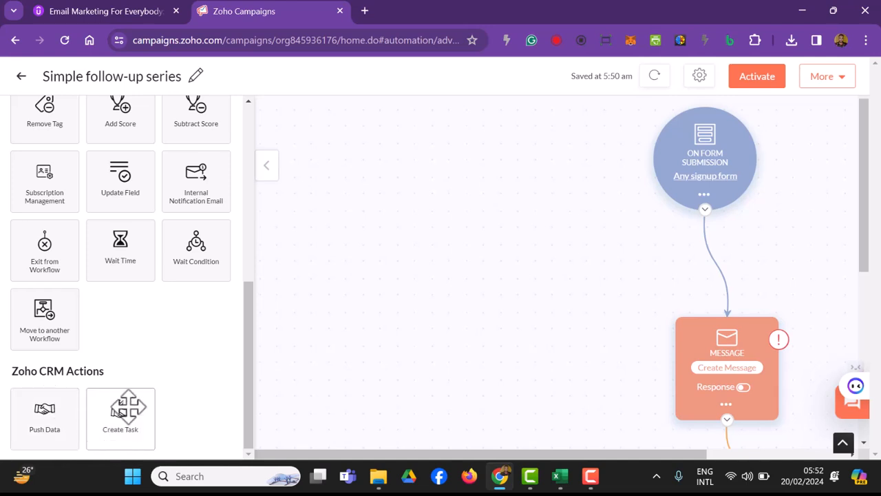
# Review the message setup's subject, sender and content sections, and return to the workflow canvas
pyautogui.scroll(5, 123, 413)
pyautogui.scroll(1, 103, 296)
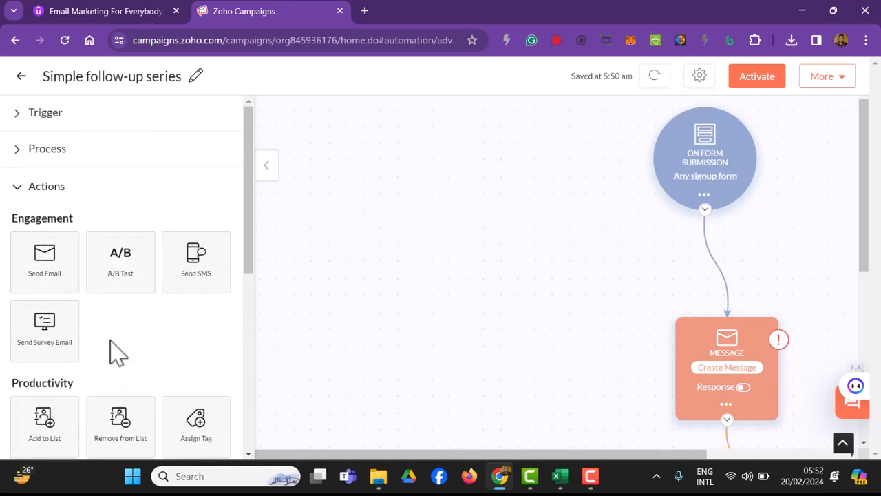
pyautogui.click(46, 258)
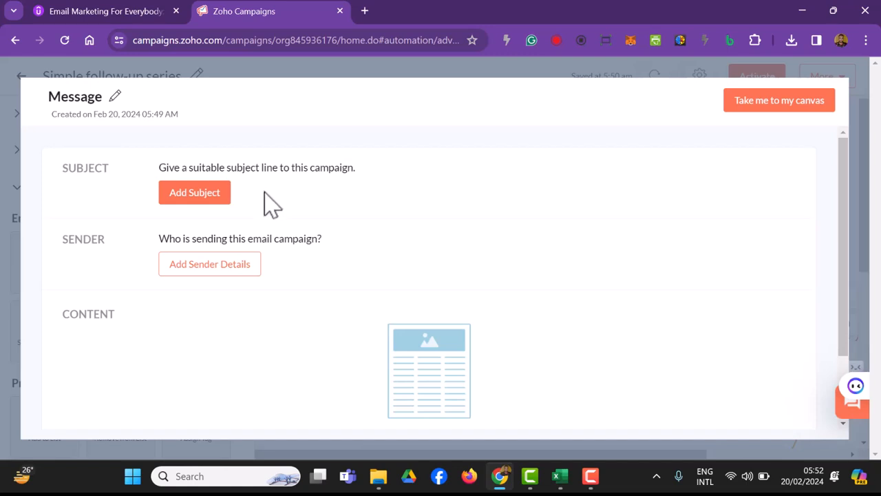
pyautogui.scroll(-1, 211, 207)
pyautogui.scroll(-1, 221, 221)
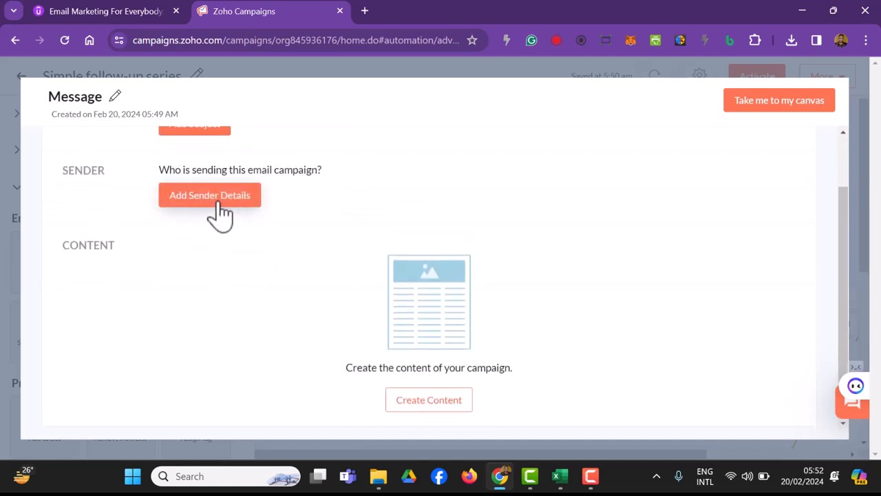
pyautogui.scroll(-1, 221, 213)
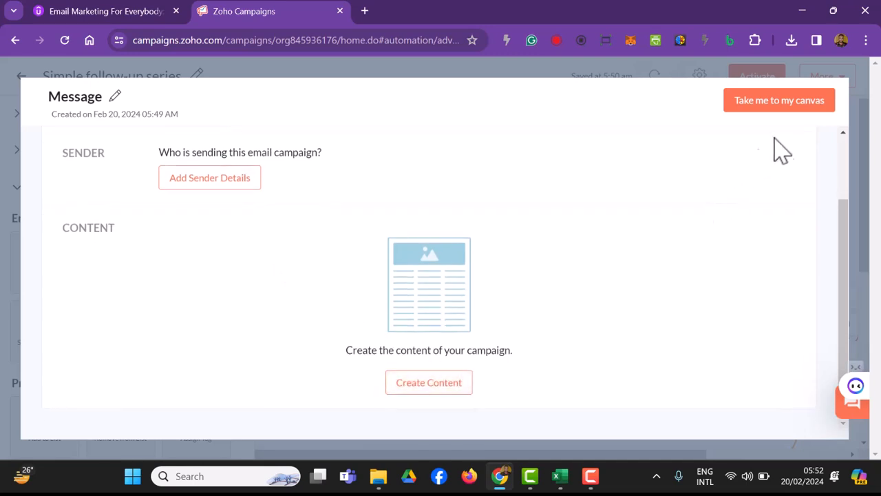
pyautogui.click(803, 112)
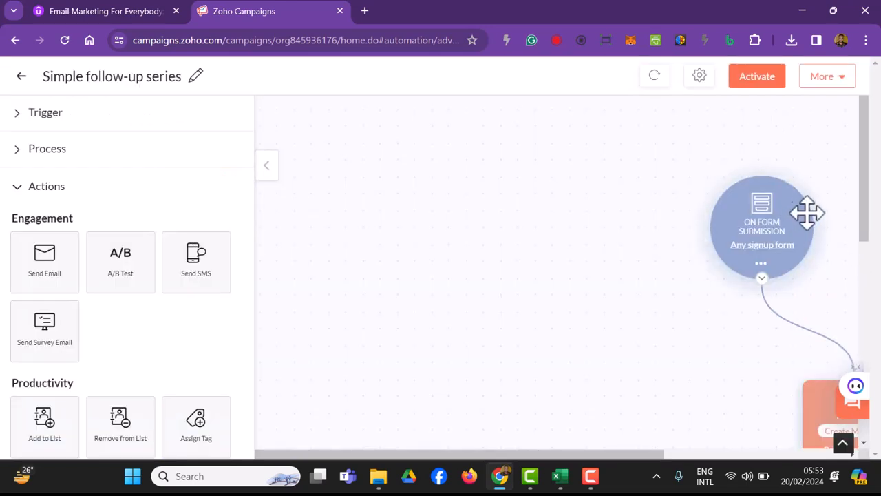
pyautogui.scroll(-3, 813, 220)
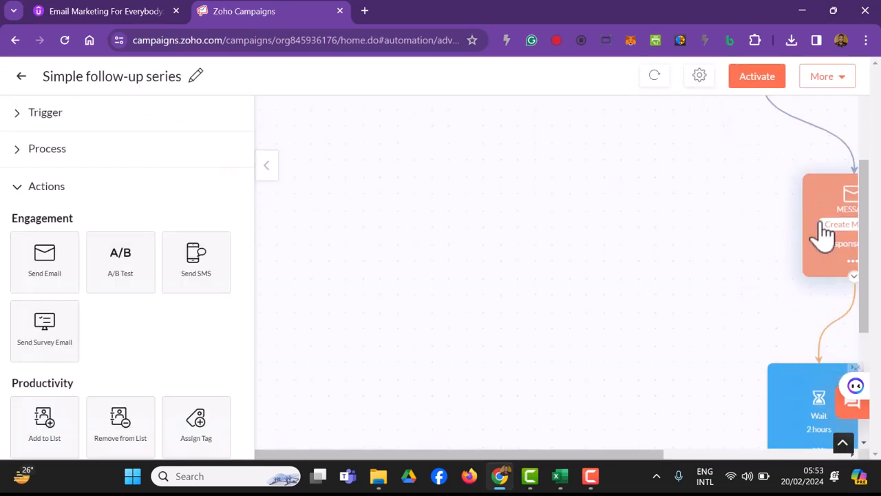
pyautogui.rightClick(721, 455)
pyautogui.rightClick(282, 344)
pyautogui.rightClick(32, 263)
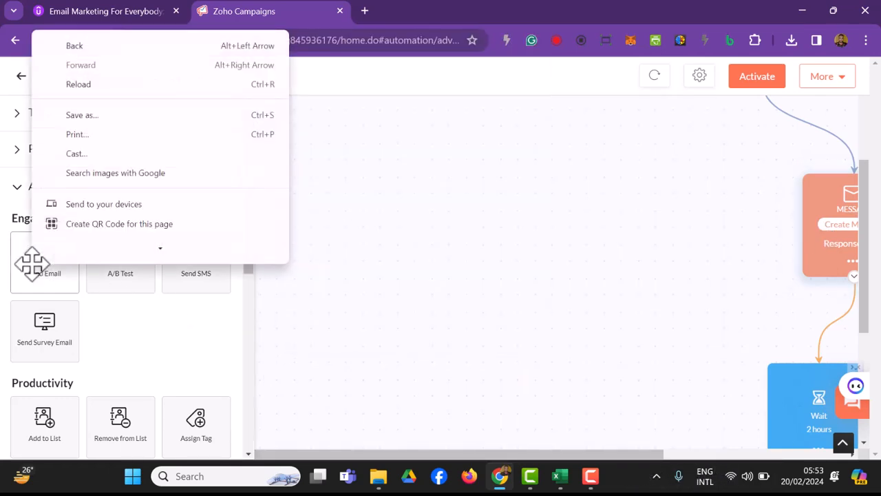
pyautogui.rightClick(32, 264)
pyautogui.rightClick(58, 280)
pyautogui.click(56, 277)
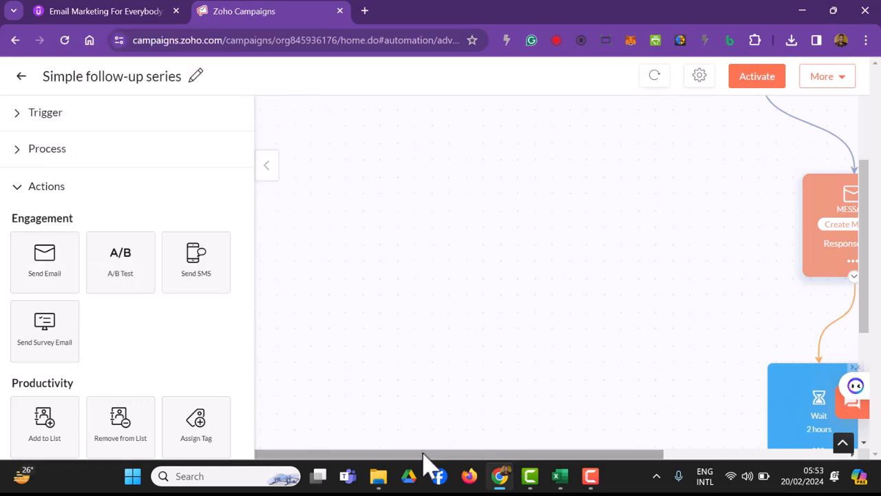
# Check the alert on the message block and its connection from the On Form Submission trigger
pyautogui.moveTo(437, 454); pyautogui.dragTo(639, 482)
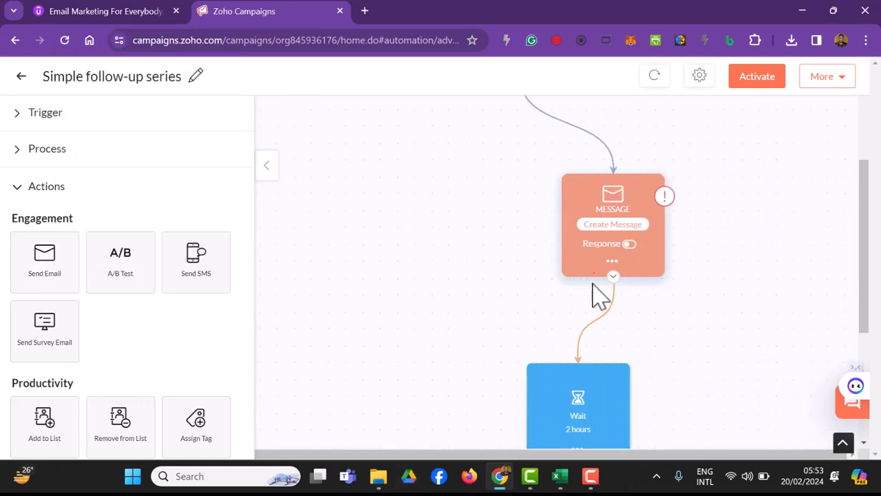
pyautogui.moveTo(665, 197)
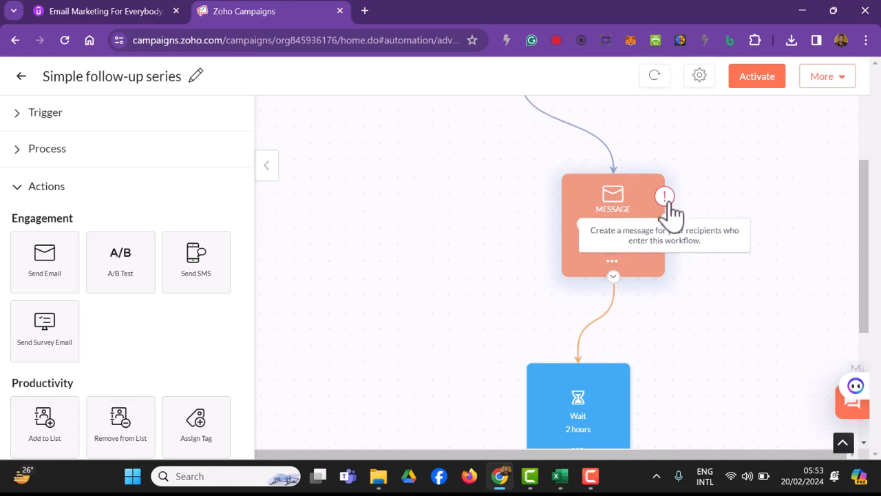
pyautogui.scroll(5, 531, 226)
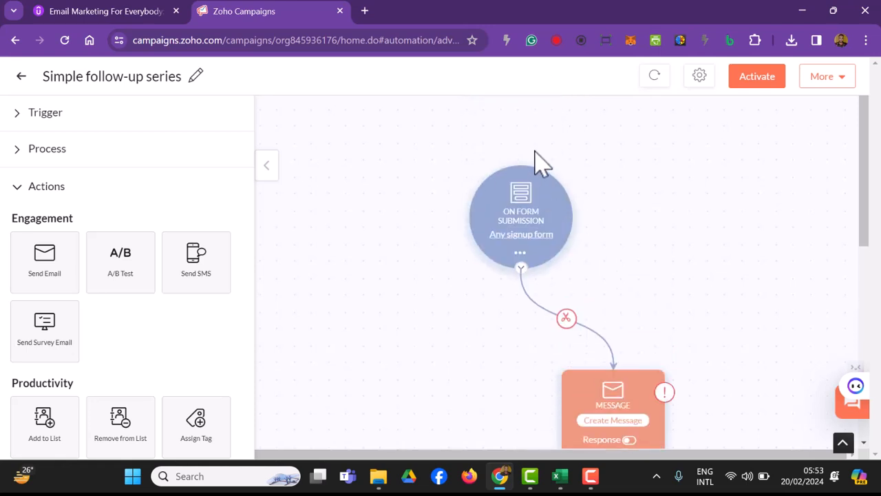
pyautogui.moveTo(560, 337)
pyautogui.scroll(-3, 586, 355)
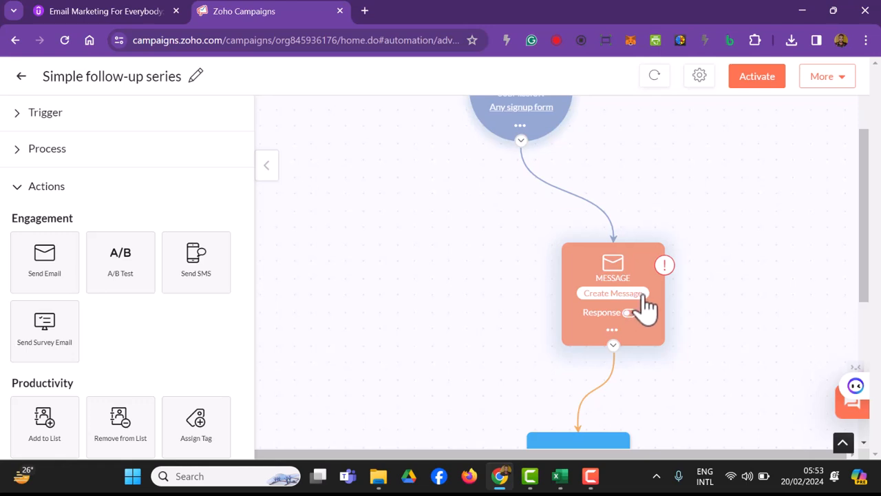
# Inspect the wait block's duration, resume time and weekday settings, and close them without saving
pyautogui.scroll(-7, 647, 309)
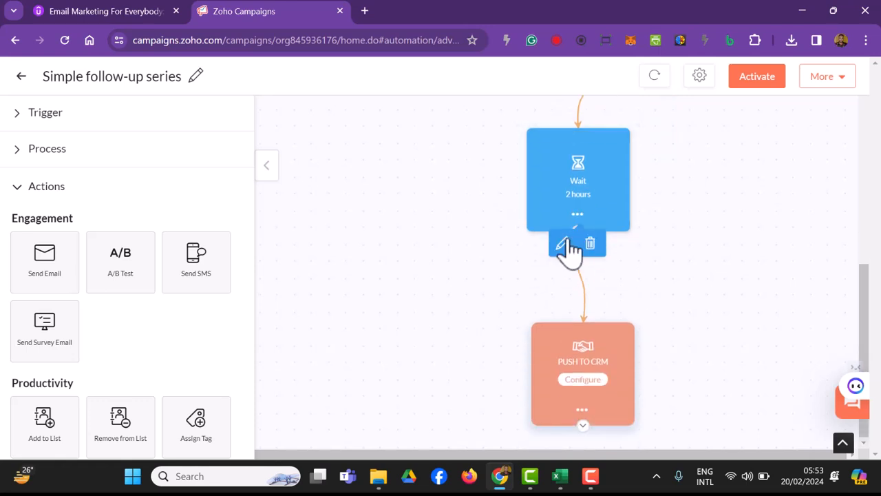
pyautogui.click(563, 244)
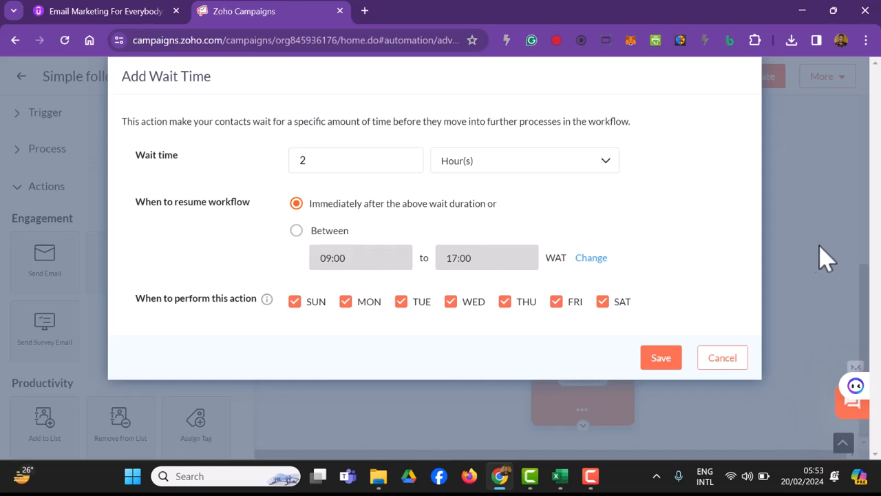
pyautogui.click(723, 361)
pyautogui.scroll(2, 687, 203)
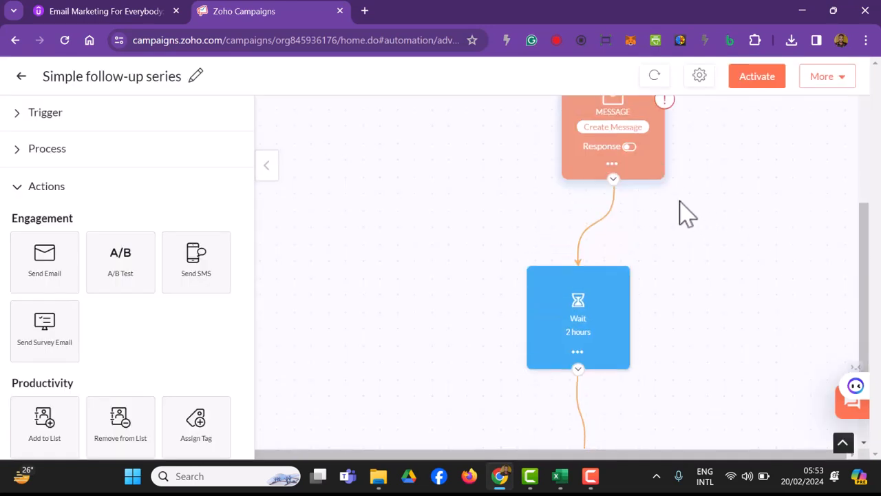
pyautogui.scroll(4, 619, 207)
# Inspect the push-to-CRM block's account, module and data options, and close the configuration without choosing anything
pyautogui.scroll(-3, 625, 269)
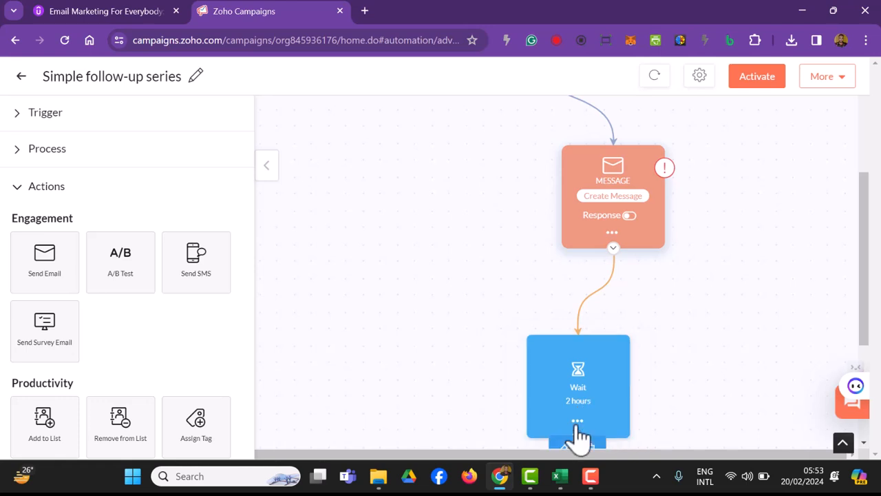
pyautogui.scroll(-2, 584, 434)
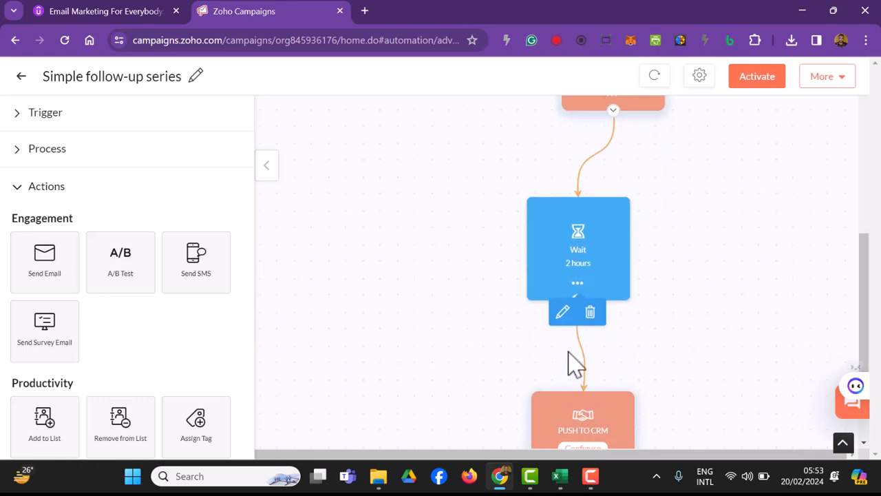
pyautogui.scroll(-1, 584, 362)
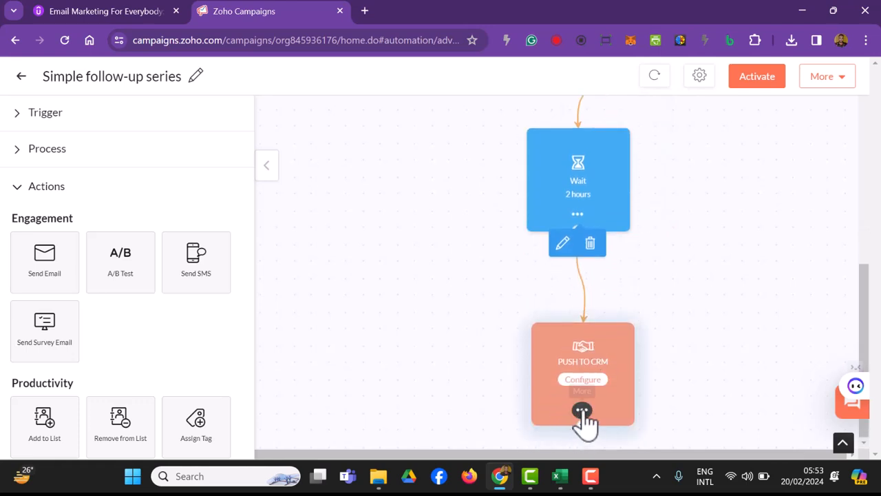
pyautogui.scroll(1, 584, 419)
pyautogui.scroll(-1, 590, 396)
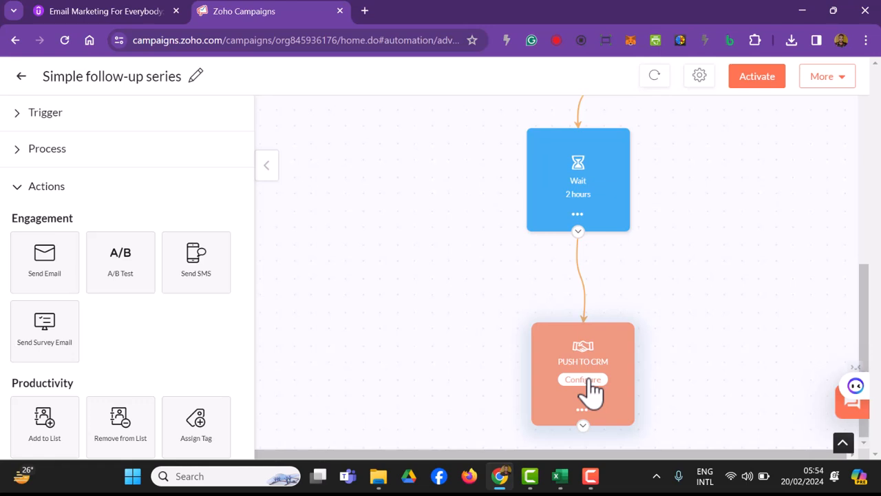
pyautogui.click(590, 380)
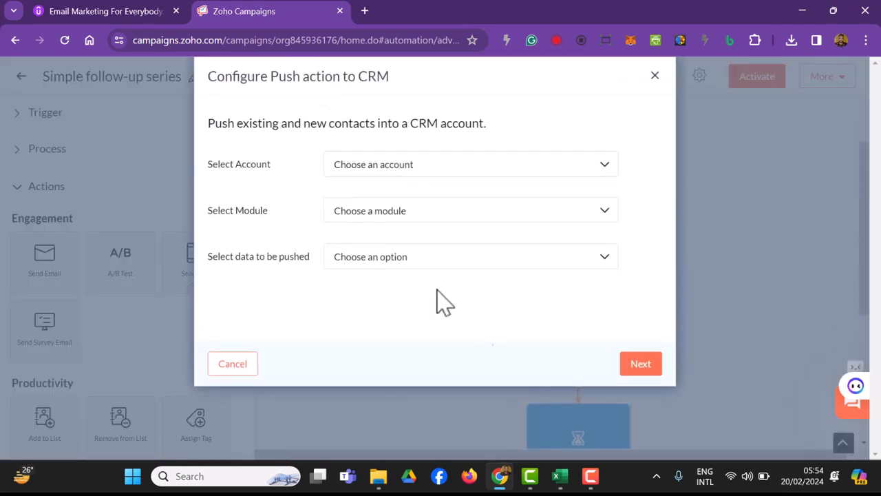
pyautogui.click(409, 174)
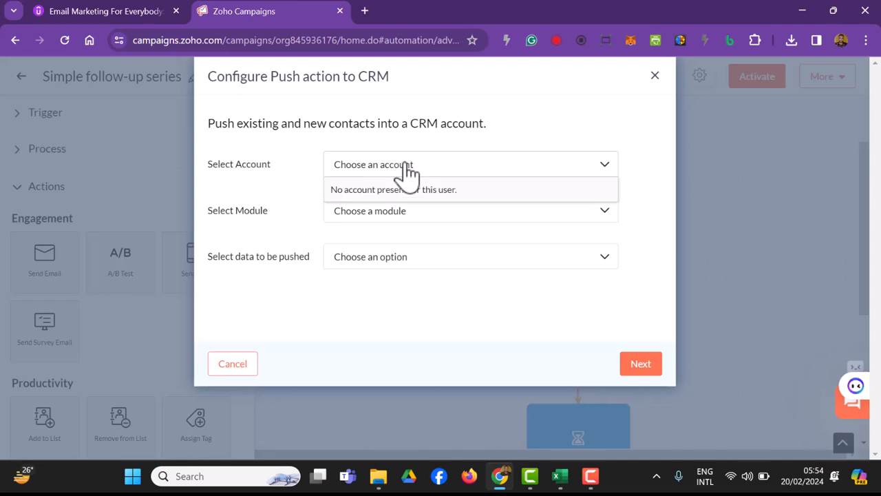
pyautogui.click(409, 173)
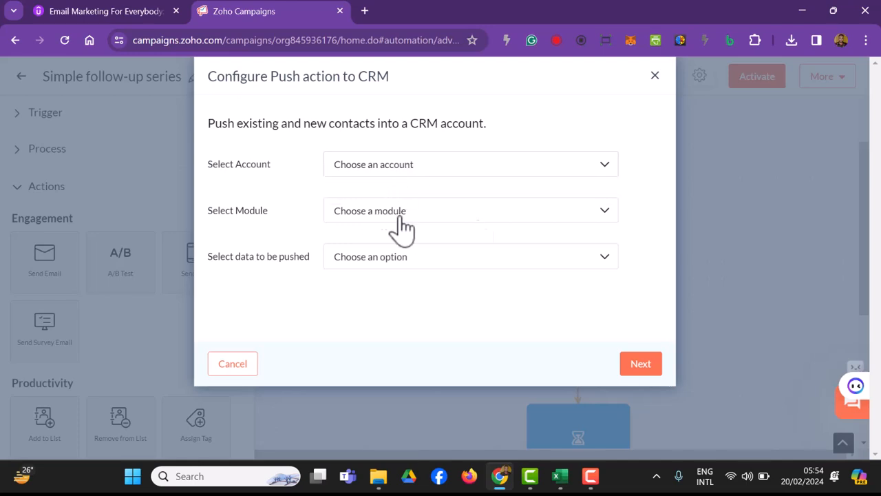
pyautogui.click(655, 75)
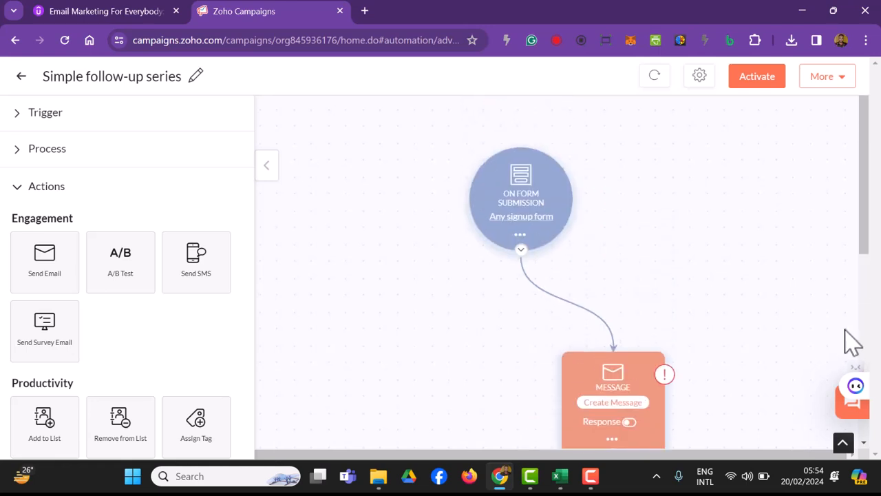